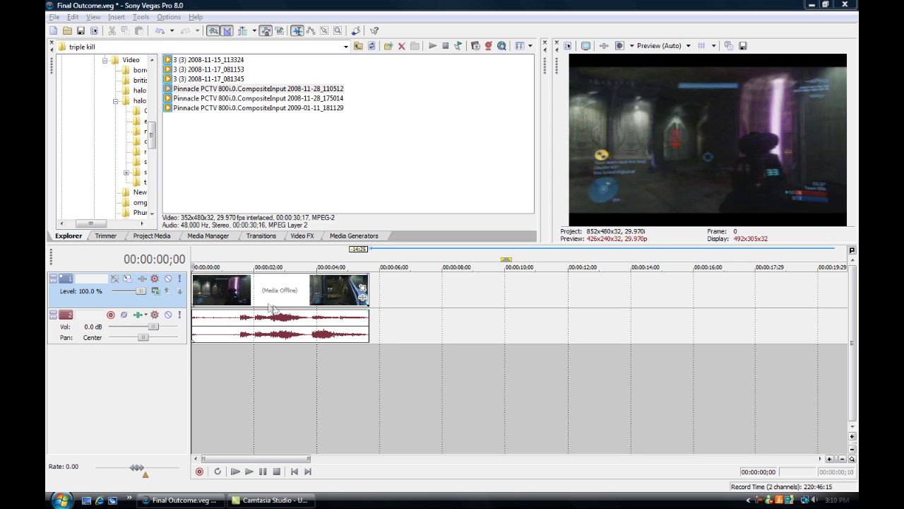
# Step: Split the Halo gameplay clip and its audio at 00:00:03;00 with S
pyautogui.click(205, 294)
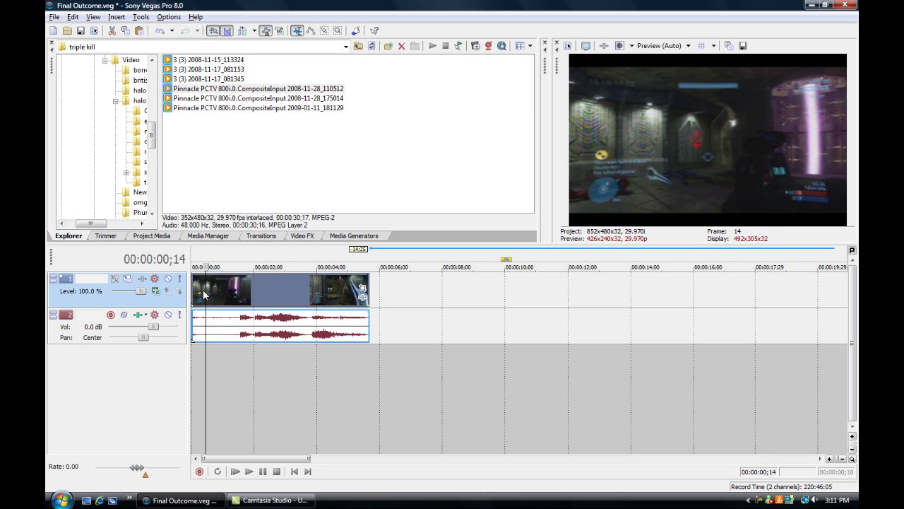
pyautogui.moveTo(203, 294)
pyautogui.mouseDown()
pyautogui.moveTo(288, 295)
pyautogui.moveTo(276, 301)
pyautogui.moveTo(276, 293)
pyautogui.mouseUp()
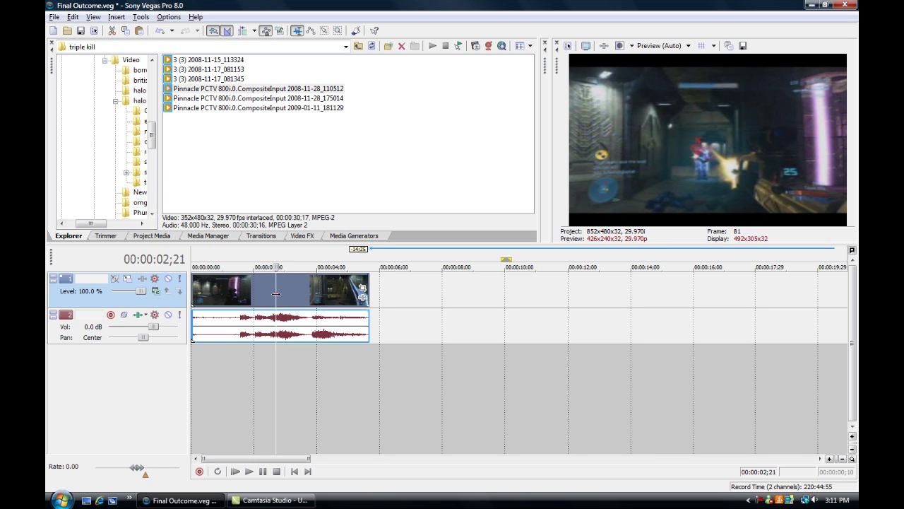
pyautogui.moveTo(274, 294)
pyautogui.mouseDown()
pyautogui.moveTo(295, 296)
pyautogui.moveTo(285, 296)
pyautogui.mouseUp()
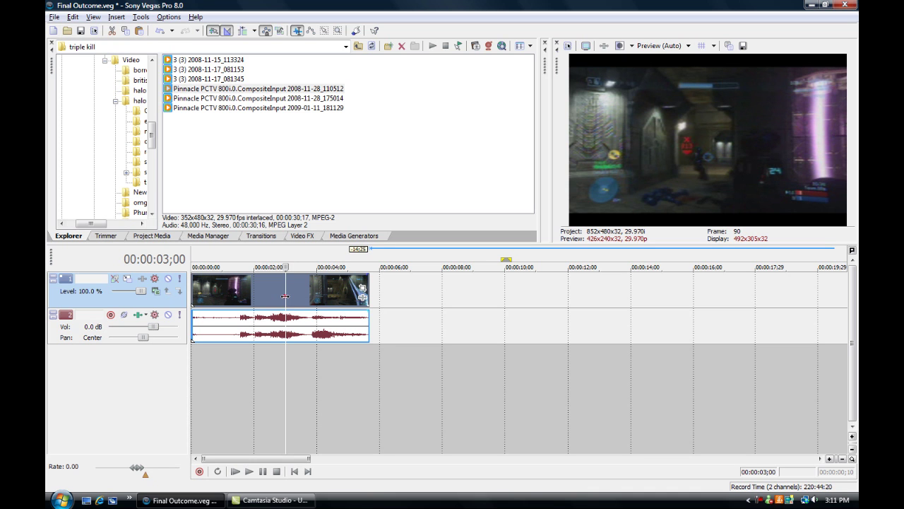
pyautogui.moveTo(286, 295); pyautogui.dragTo(285, 299)
pyautogui.press('s')
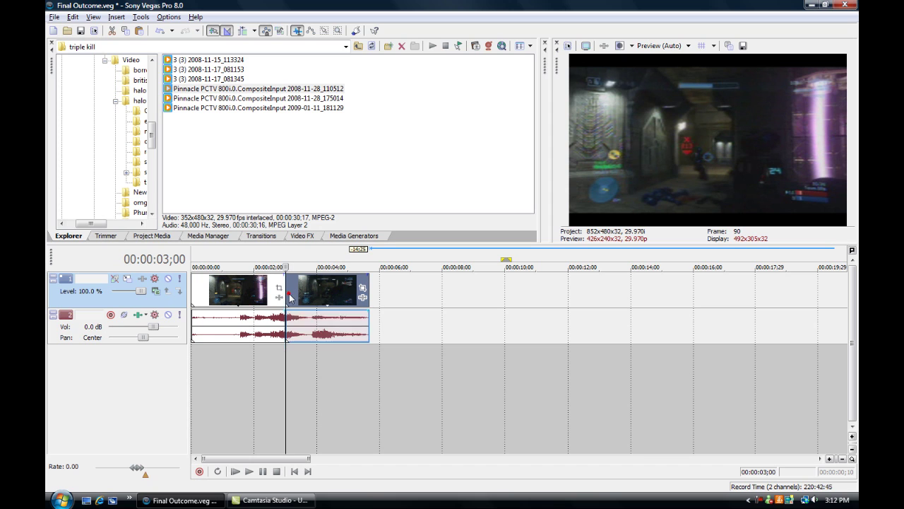
# Step: Add a second split at 00:00:03;15 and zoom the timeline in
pyautogui.click(292, 287)
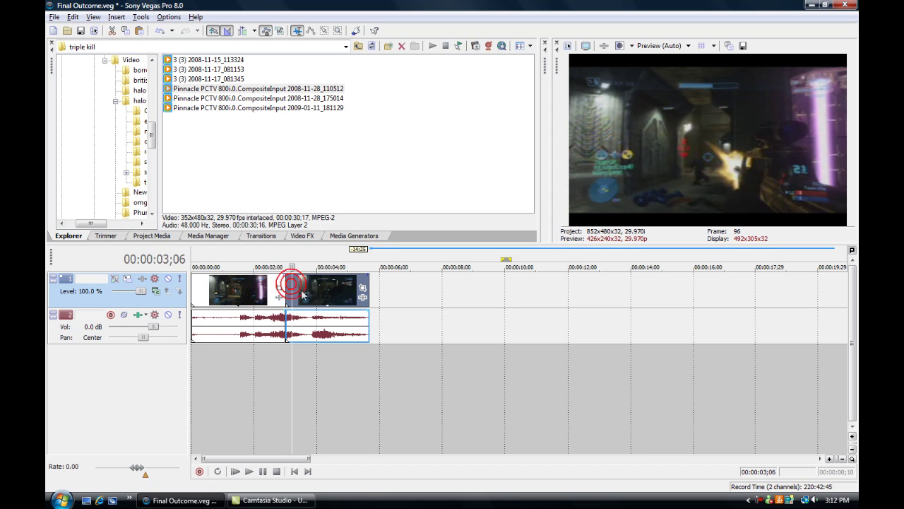
pyautogui.click(296, 291)
pyautogui.moveTo(296, 291); pyautogui.dragTo(301, 292)
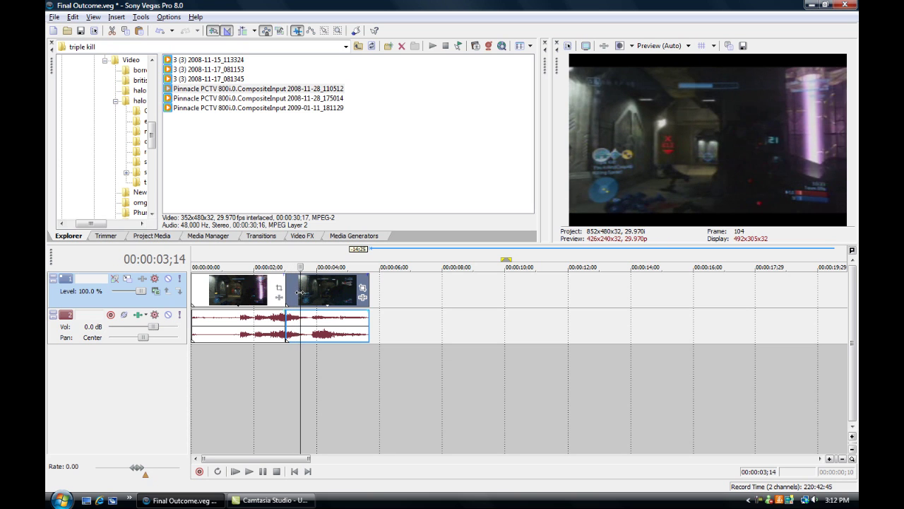
pyautogui.press('s')
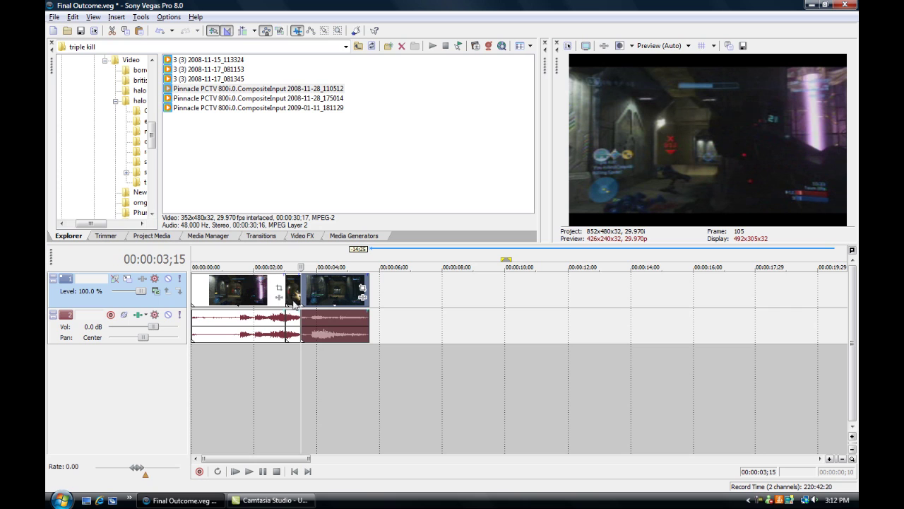
pyautogui.scroll(1, 298, 300)
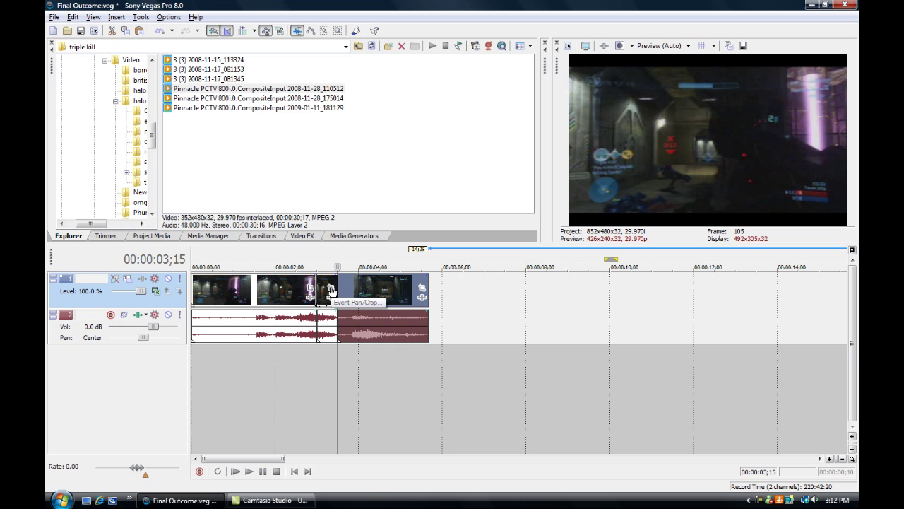
# Step: On the short piece's first frame, shift the Pan/Crop framing up and right
pyautogui.click(330, 287)
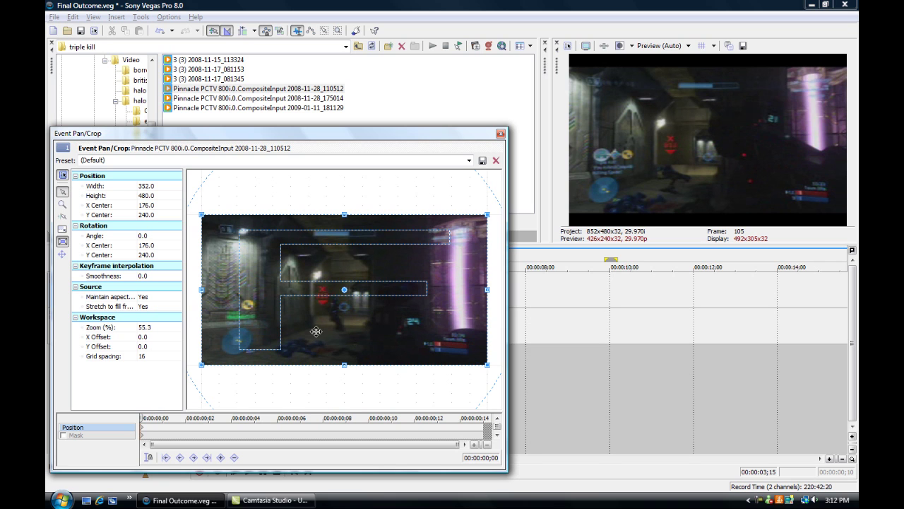
pyautogui.moveTo(316, 331); pyautogui.dragTo(315, 330)
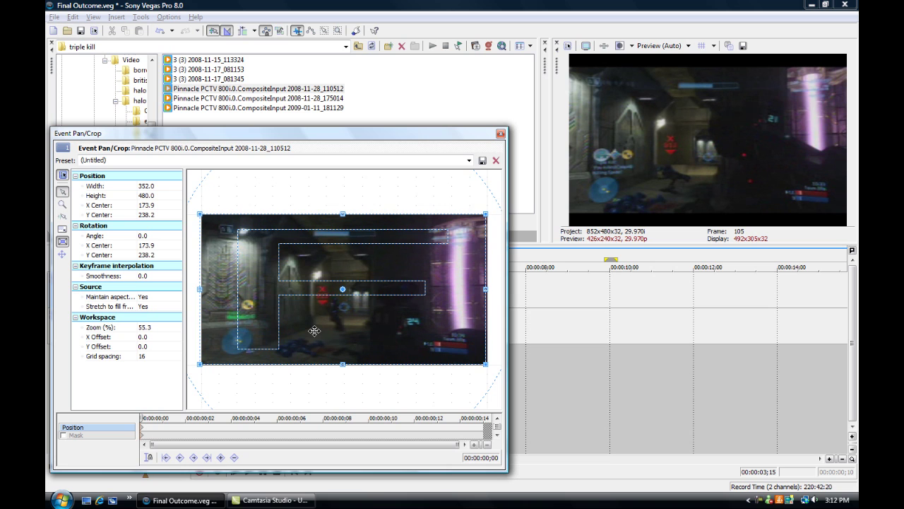
pyautogui.moveTo(314, 331); pyautogui.dragTo(321, 327)
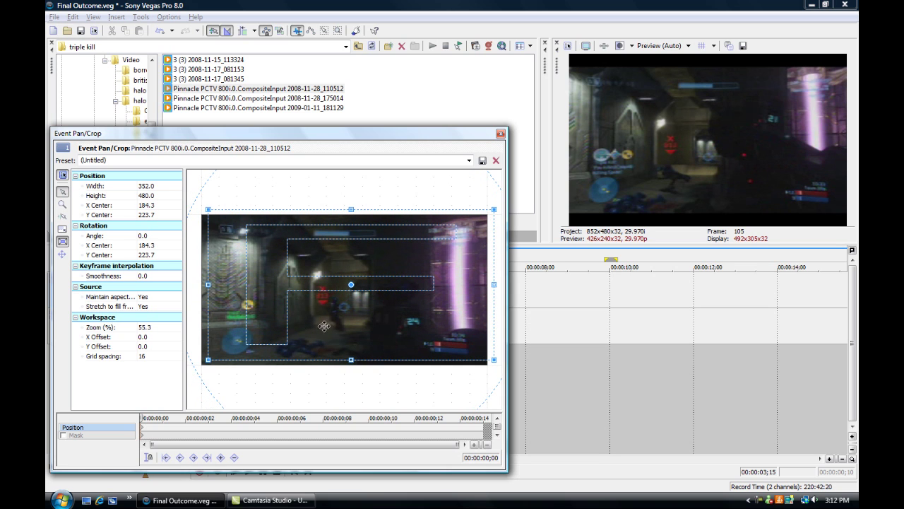
pyautogui.moveTo(323, 326); pyautogui.dragTo(332, 319)
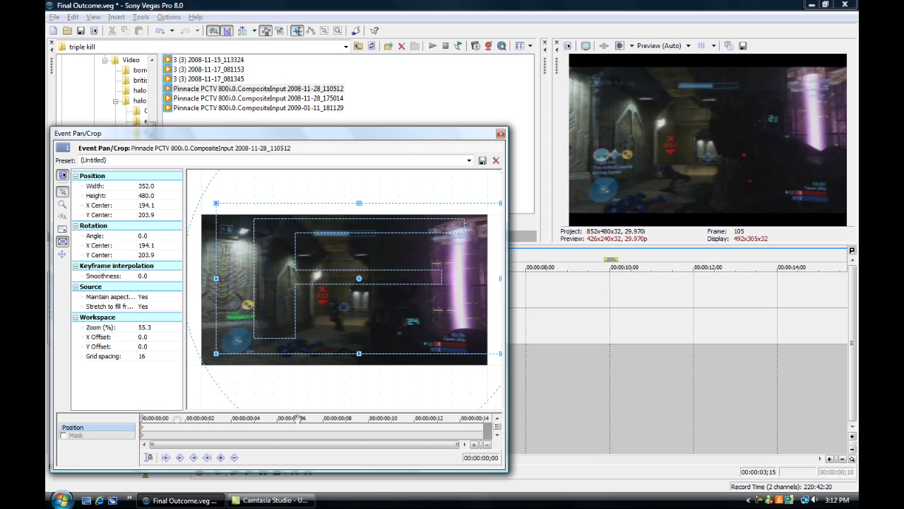
# Step: Keyframe the second frame with the framing shifted down-left
pyautogui.moveTo(141, 417); pyautogui.dragTo(162, 418)
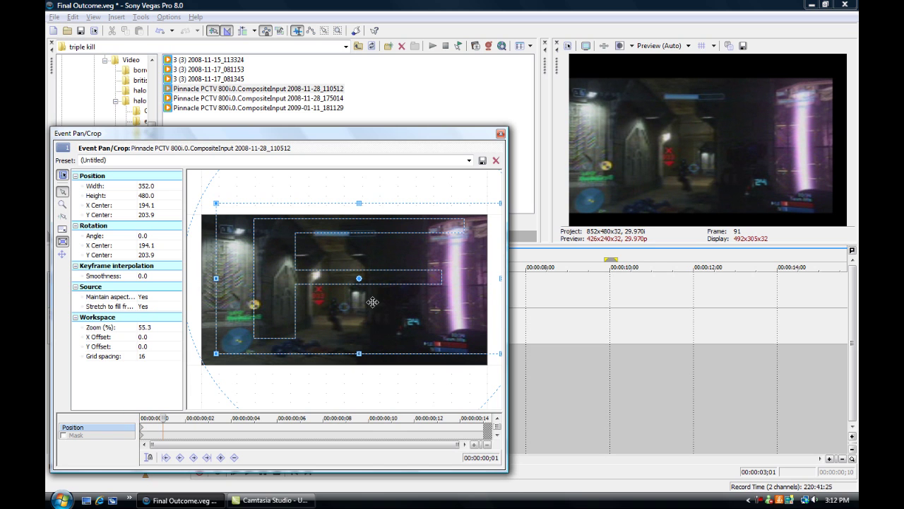
pyautogui.moveTo(372, 302); pyautogui.dragTo(346, 321)
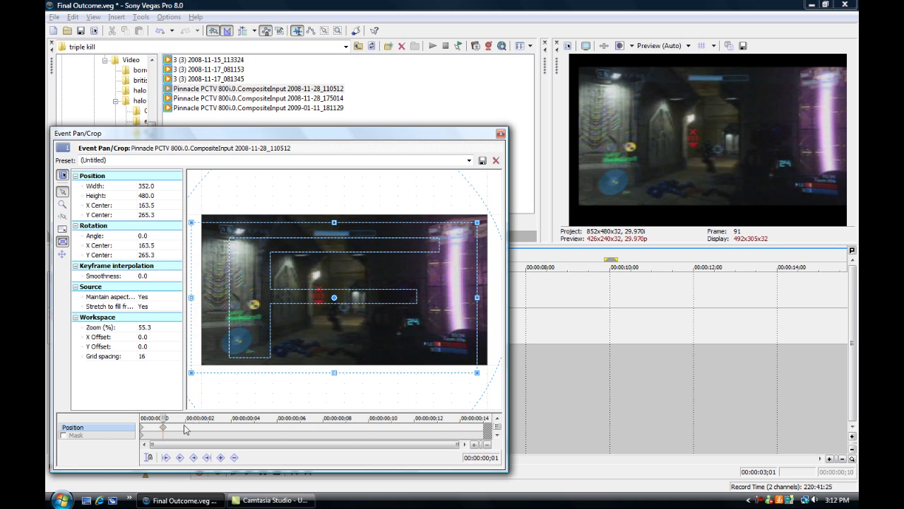
pyautogui.moveTo(168, 418); pyautogui.dragTo(185, 418)
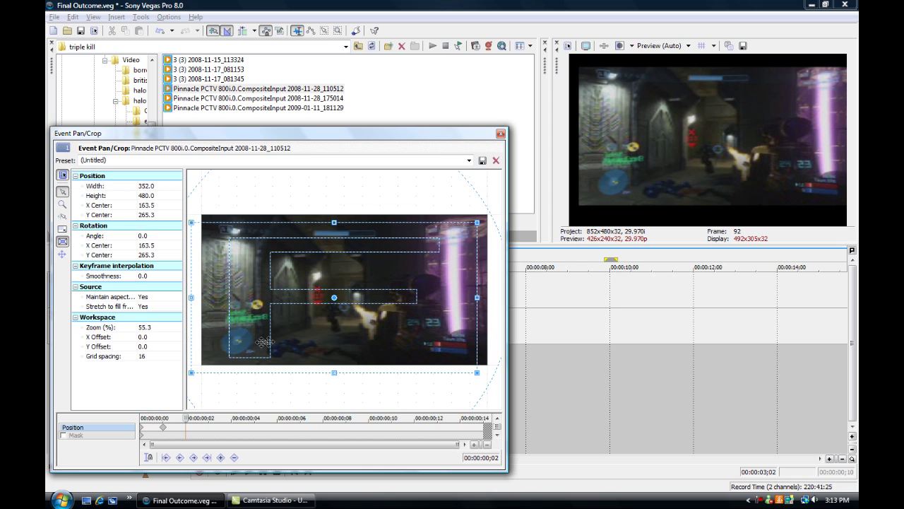
# Step: Keyframe the next frames with alternating up-right and down-left offsets, zooming in on ;04
pyautogui.moveTo(280, 340); pyautogui.dragTo(302, 327)
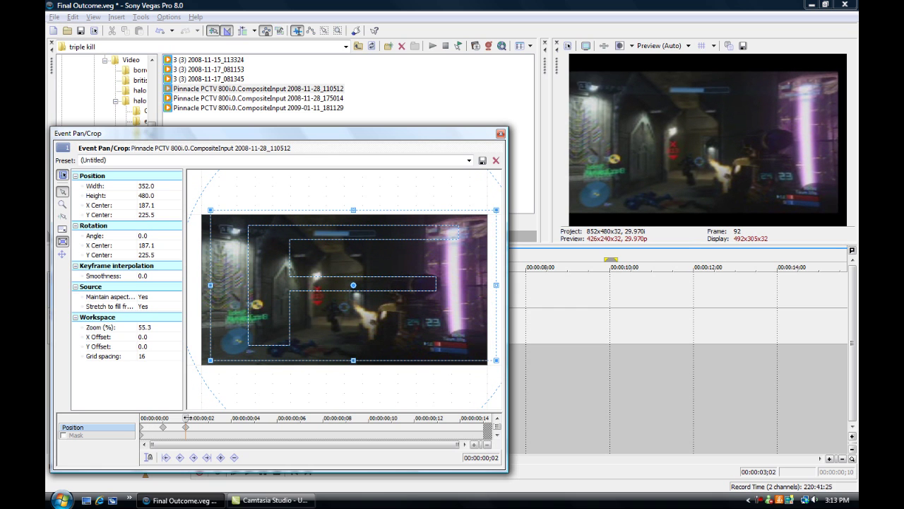
pyautogui.press('Right')
pyautogui.moveTo(286, 317); pyautogui.dragTo(281, 325)
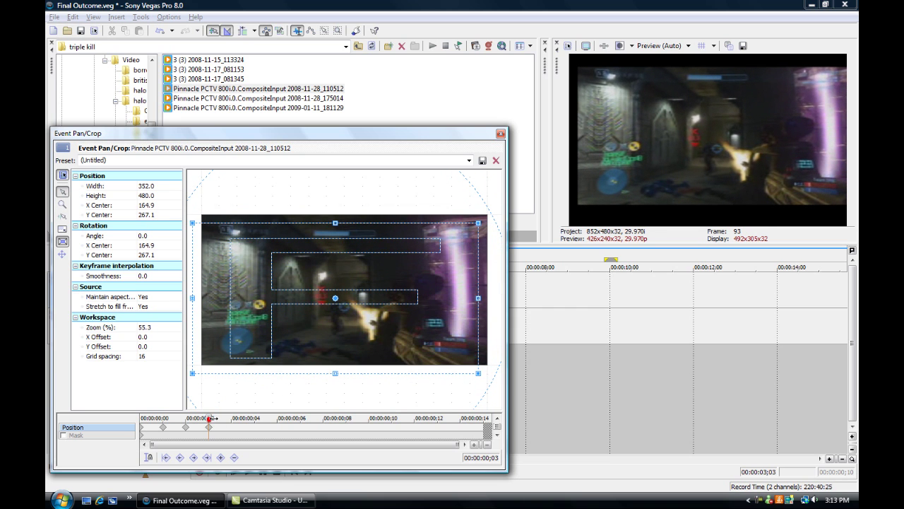
pyautogui.press('Right')
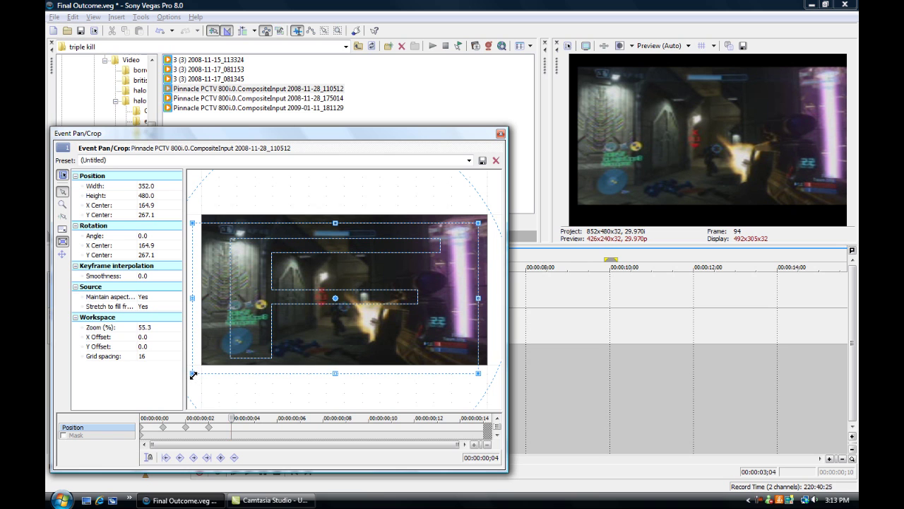
pyautogui.moveTo(193, 374); pyautogui.dragTo(213, 363)
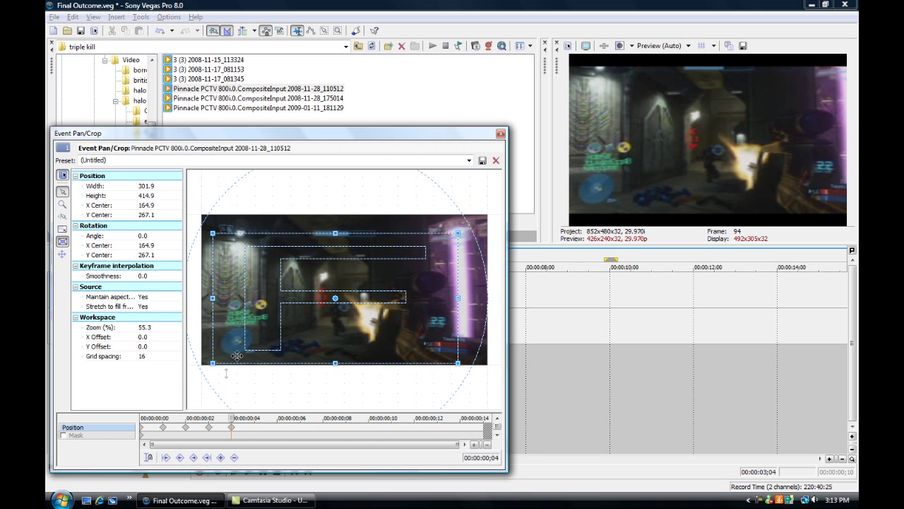
pyautogui.moveTo(255, 338); pyautogui.dragTo(251, 320)
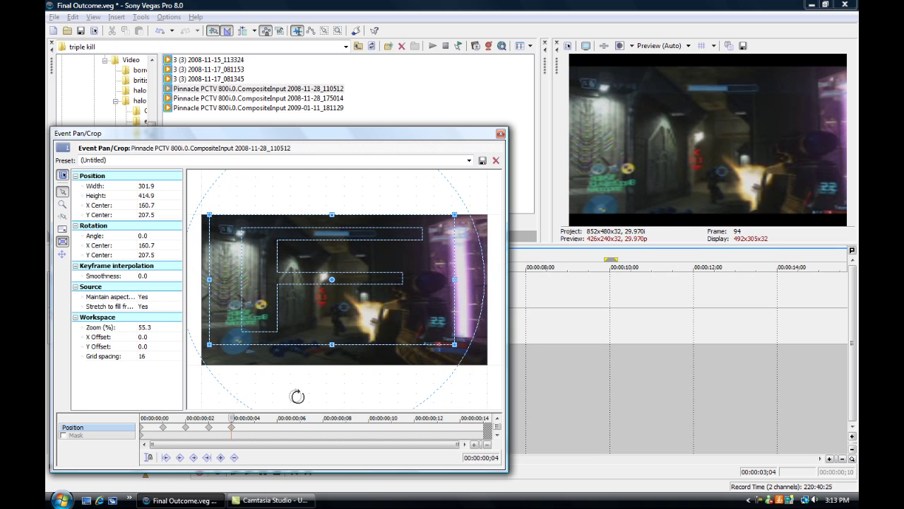
# Step: Keyframe frames ;05–;08, alternating right-down and left-up jolts
pyautogui.press('Right')
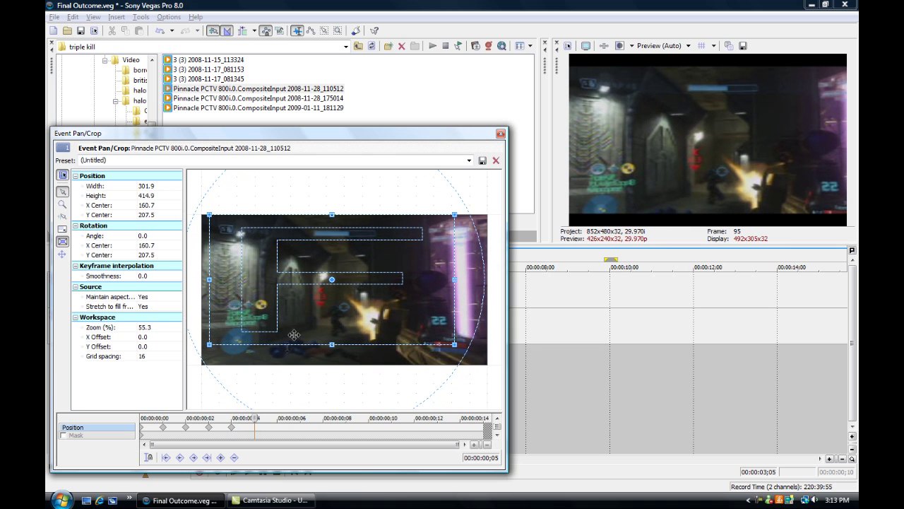
pyautogui.moveTo(310, 322); pyautogui.dragTo(338, 339)
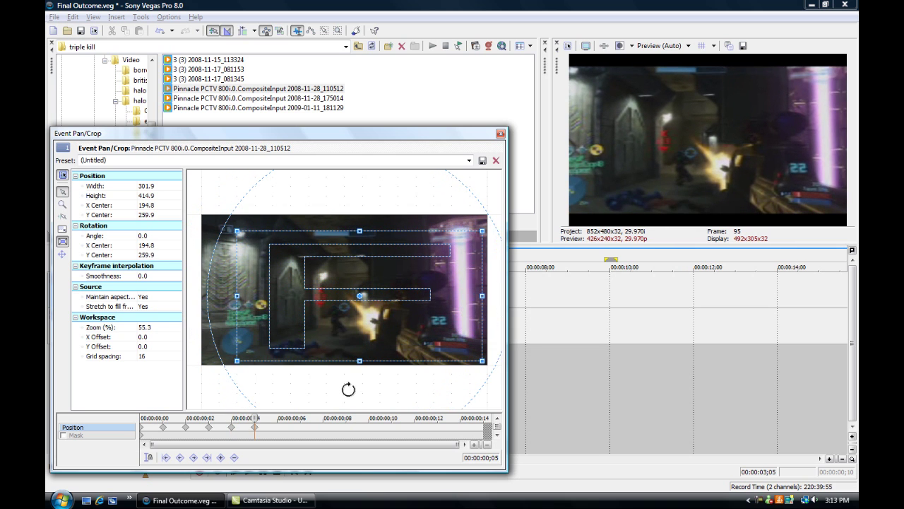
pyautogui.press('Right')
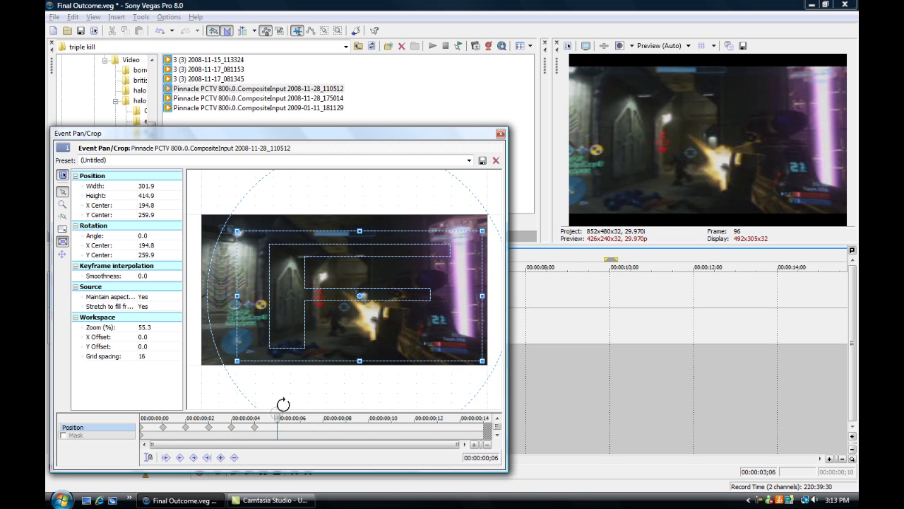
pyautogui.moveTo(351, 333); pyautogui.dragTo(316, 318)
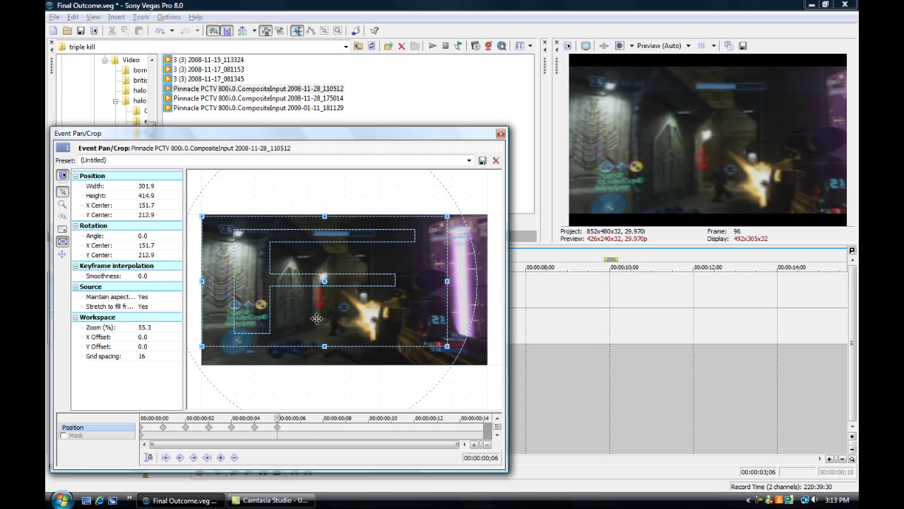
pyautogui.press('Right')
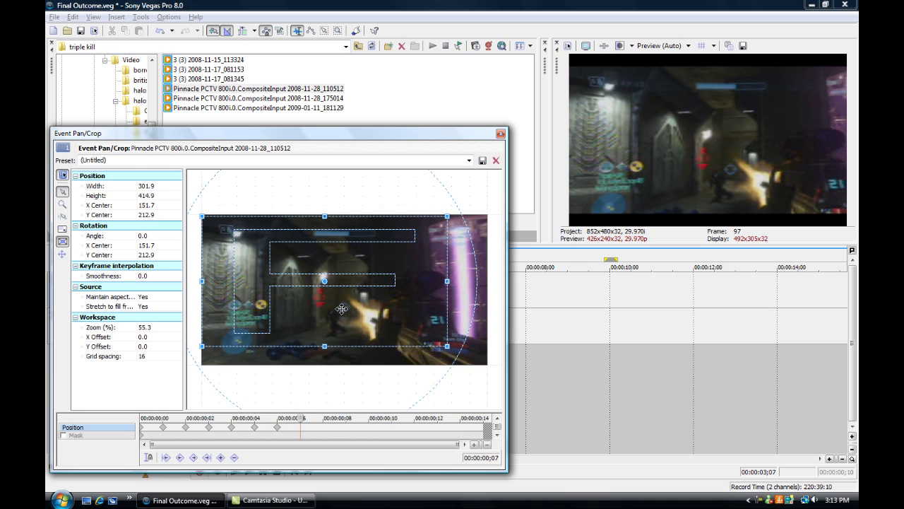
pyautogui.moveTo(341, 308); pyautogui.dragTo(381, 328)
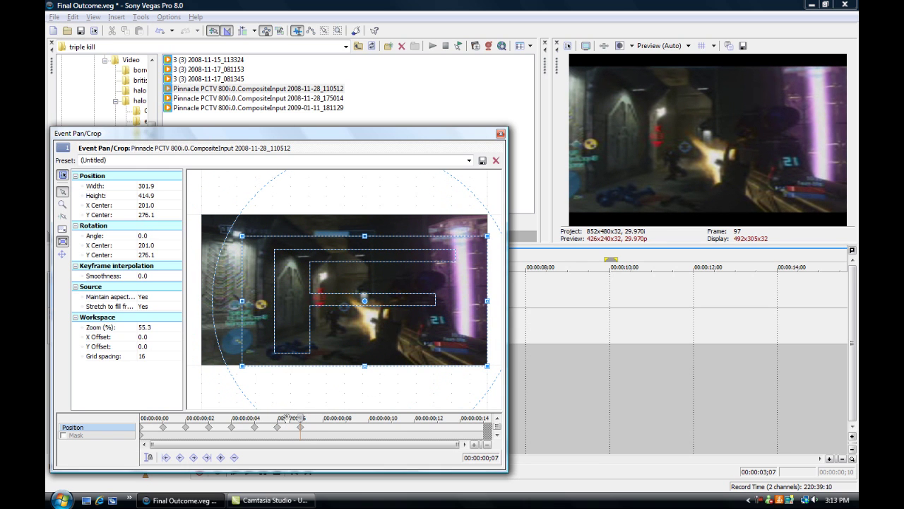
pyautogui.moveTo(301, 417); pyautogui.dragTo(323, 417)
pyautogui.moveTo(311, 352); pyautogui.dragTo(215, 347)
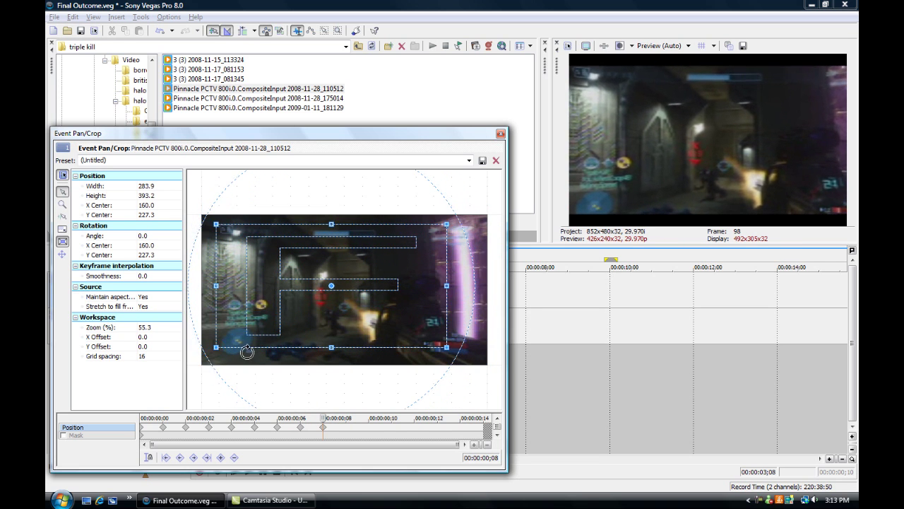
# Step: Keyframe frames ;09–;12 with alternating down and up shake offsets
pyautogui.moveTo(332, 414); pyautogui.dragTo(346, 417)
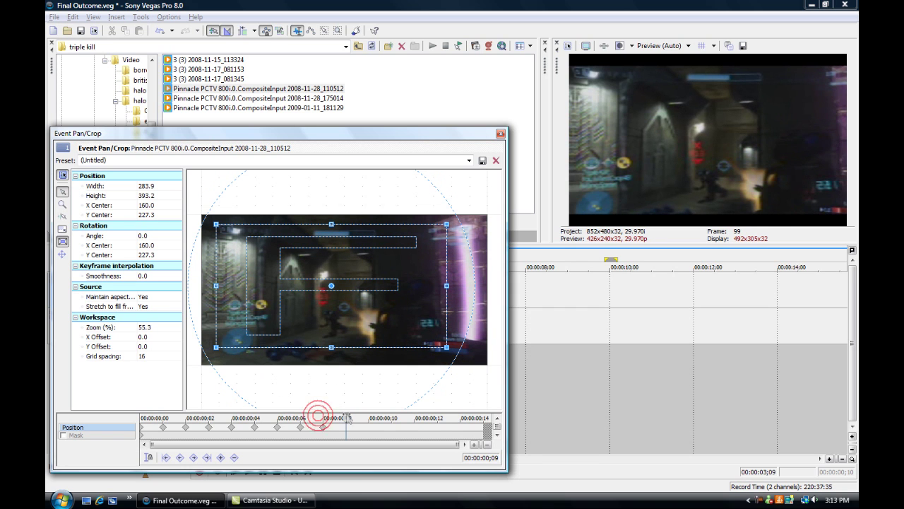
pyautogui.moveTo(326, 312); pyautogui.dragTo(314, 329)
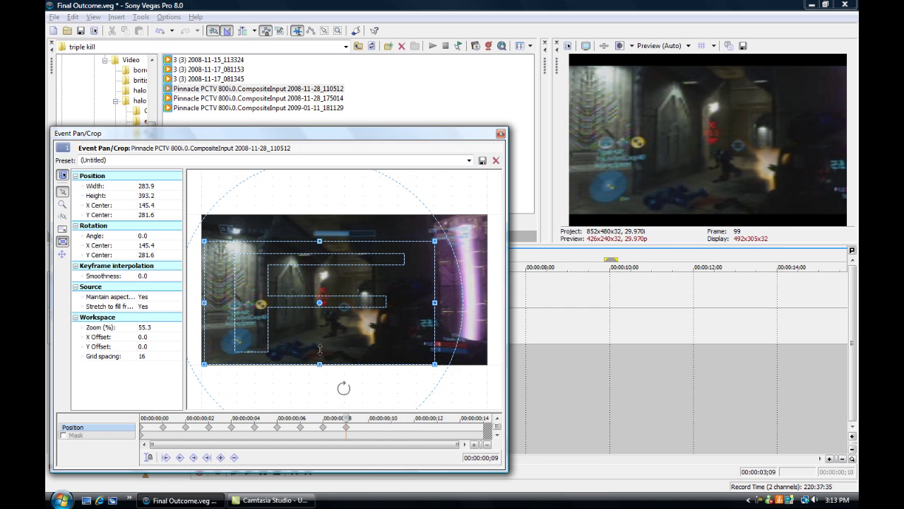
pyautogui.moveTo(339, 418); pyautogui.dragTo(357, 418)
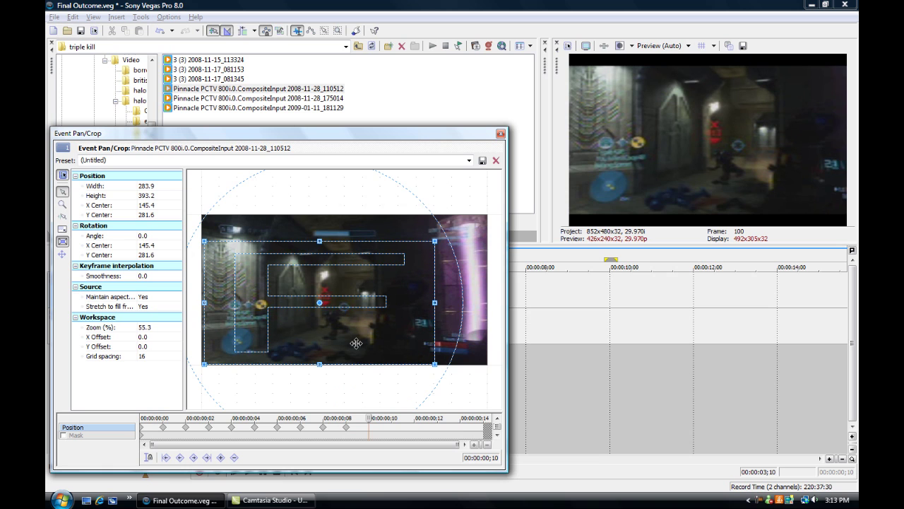
pyautogui.moveTo(355, 343); pyautogui.dragTo(356, 316)
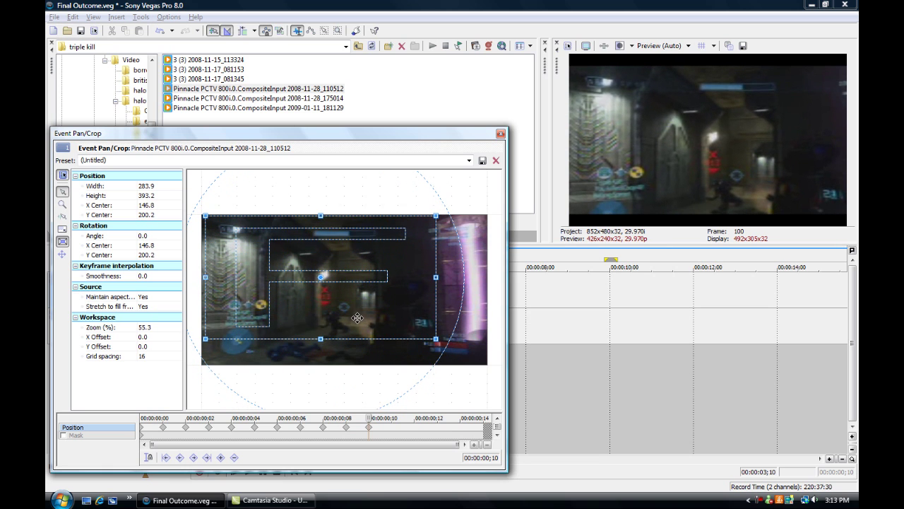
pyautogui.moveTo(369, 418); pyautogui.dragTo(392, 418)
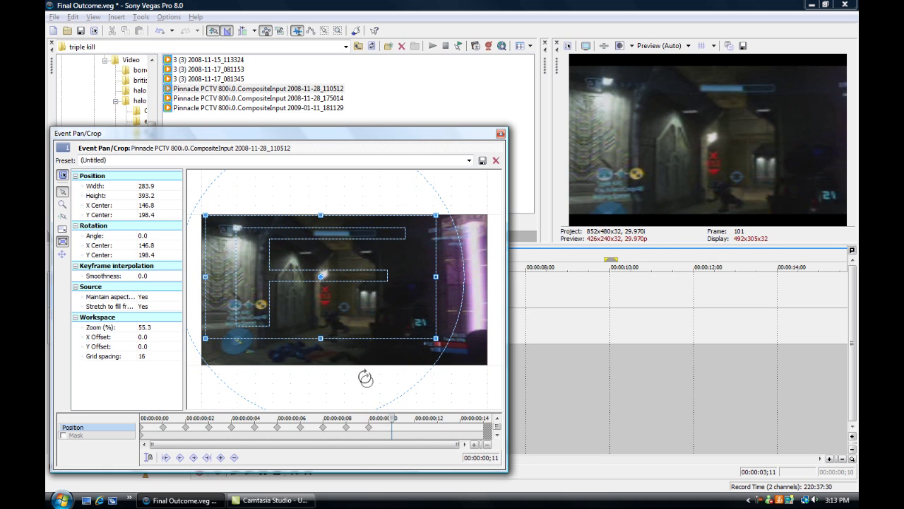
pyautogui.moveTo(359, 315); pyautogui.dragTo(356, 346)
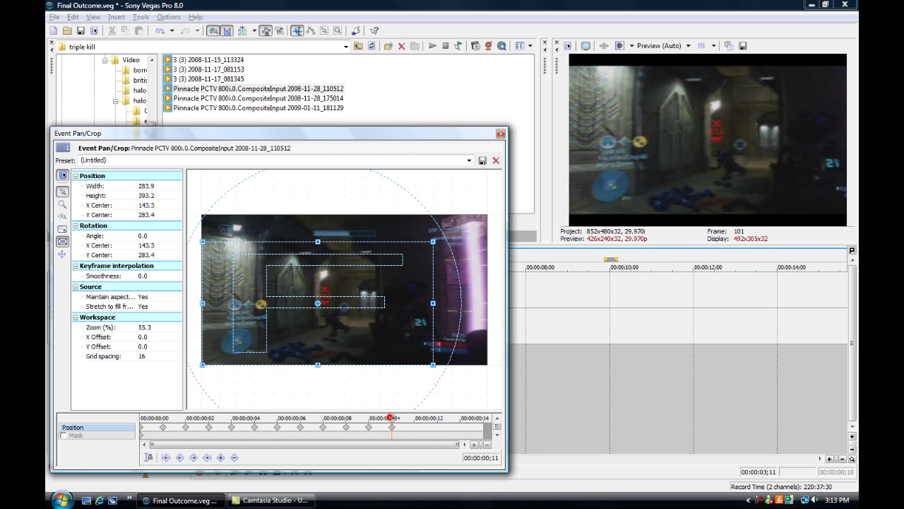
pyautogui.moveTo(389, 418); pyautogui.dragTo(414, 418)
pyautogui.moveTo(335, 322); pyautogui.dragTo(374, 294)
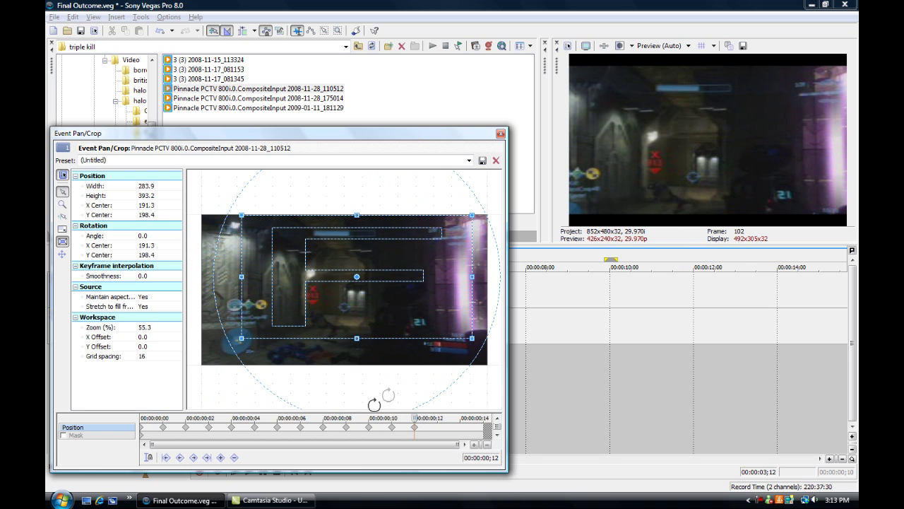
# Step: Keyframe frames ;13–;15, enlarging and recentring the crop on ;15, then close Pan/Crop
pyautogui.moveTo(414, 418); pyautogui.dragTo(437, 417)
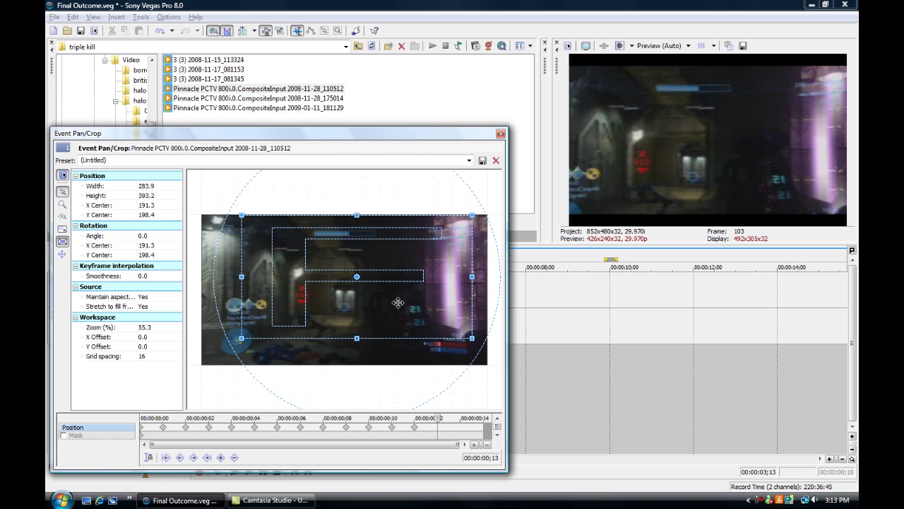
pyautogui.moveTo(398, 302); pyautogui.dragTo(399, 330)
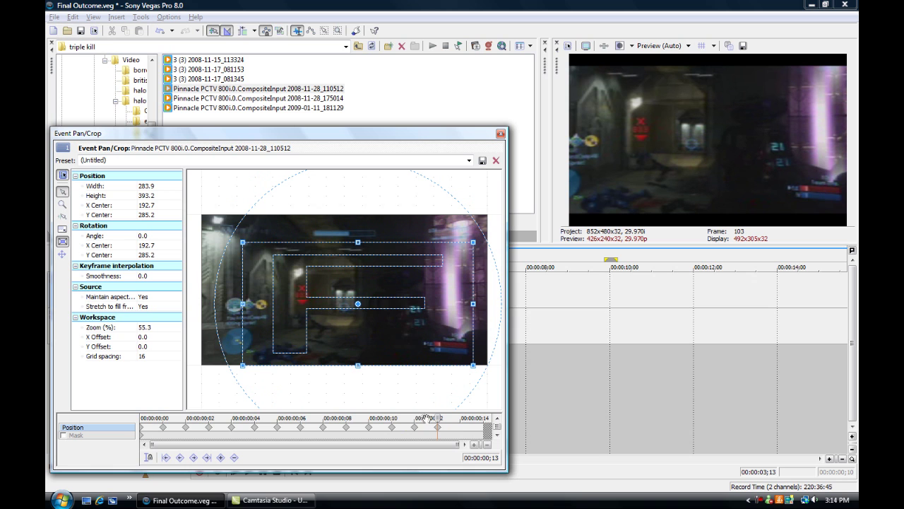
pyautogui.moveTo(438, 418); pyautogui.dragTo(459, 418)
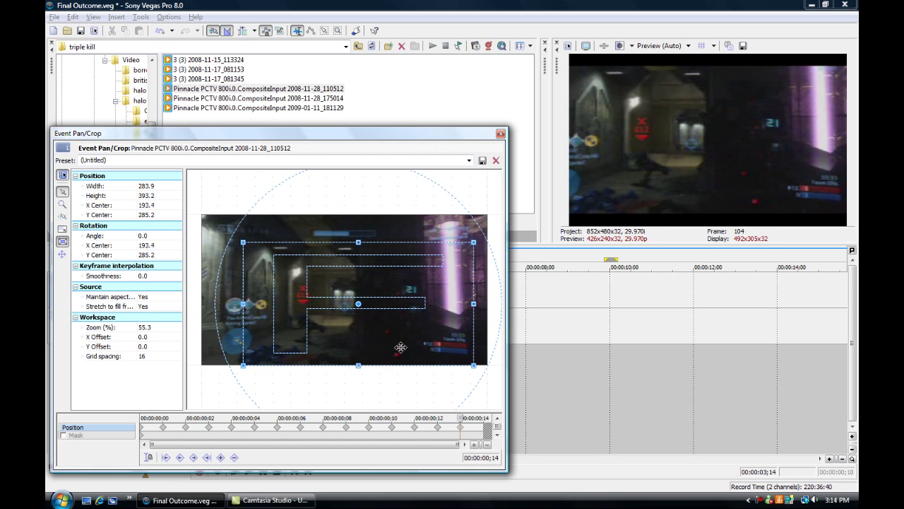
pyautogui.moveTo(400, 346); pyautogui.dragTo(409, 321)
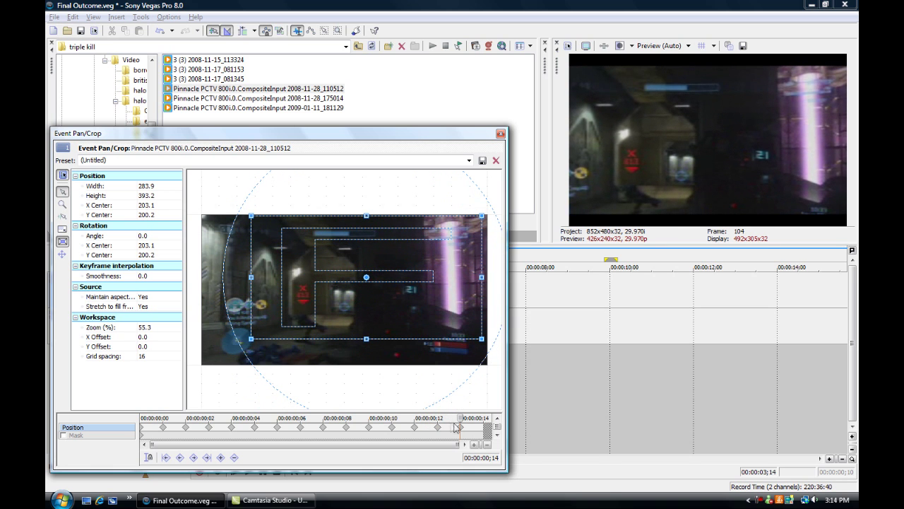
pyautogui.click(325, 347)
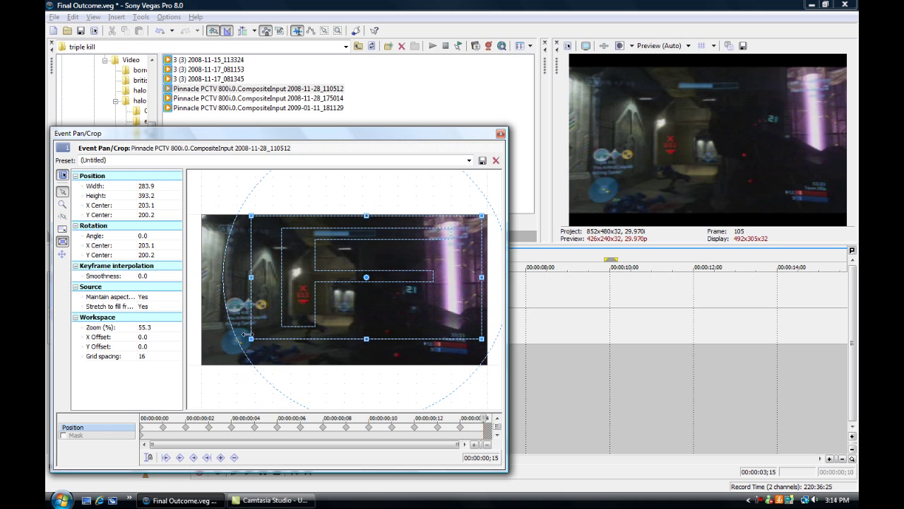
pyautogui.moveTo(245, 335); pyautogui.dragTo(212, 342)
pyautogui.moveTo(322, 308); pyautogui.dragTo(311, 332)
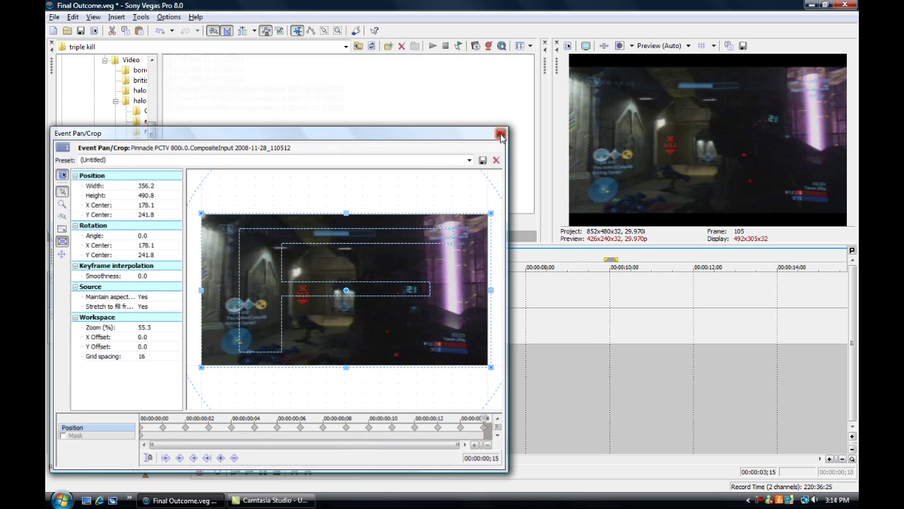
pyautogui.click(500, 134)
# Step: Move the timeline cursor back to 00:00:01;25, ahead of the shake section
pyautogui.click(268, 397)
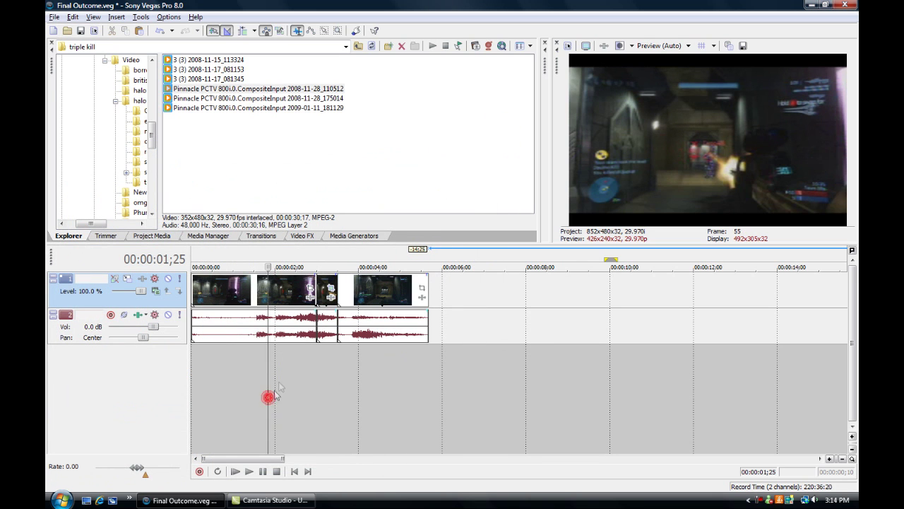